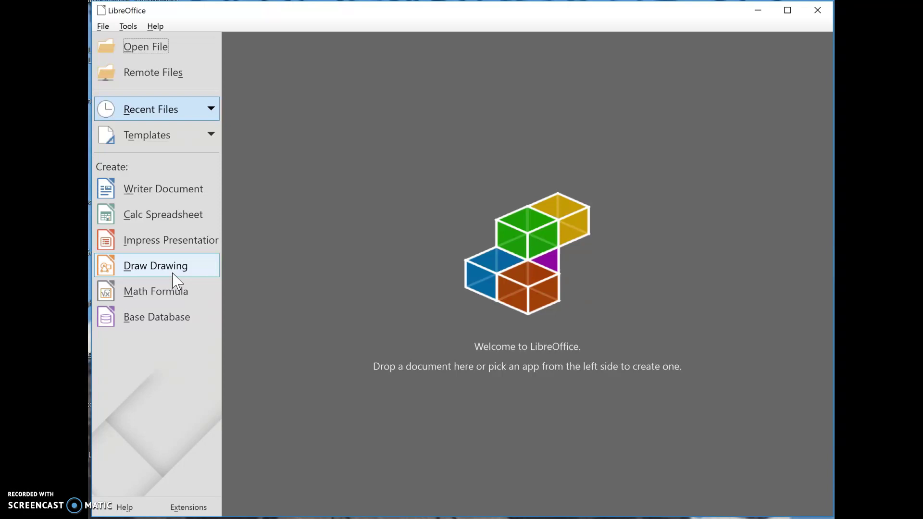
# Step: Create a new Draw drawing and add a text box about 6.55 × 0.75 in across the page's top reading "Are you Awesome?"
pyautogui.click(173, 274)
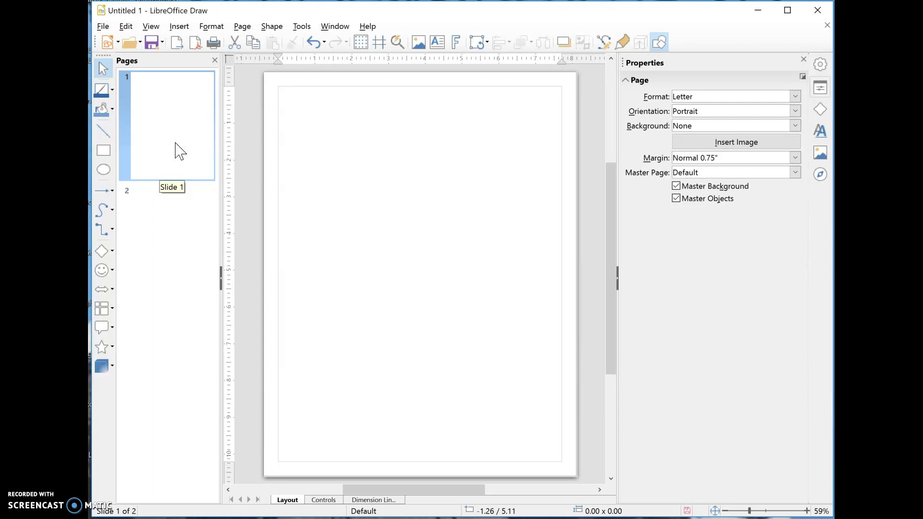
pyautogui.click(262, 95)
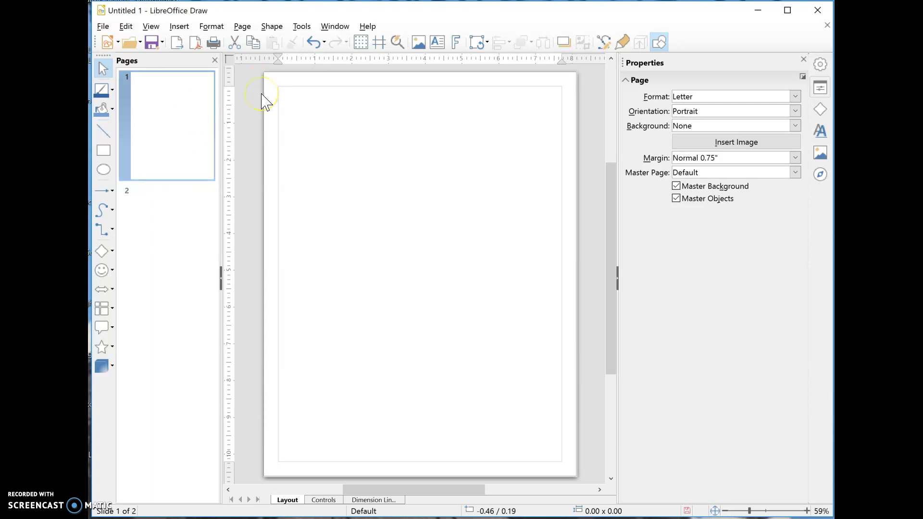
pyautogui.click(175, 29)
pyautogui.click(202, 132)
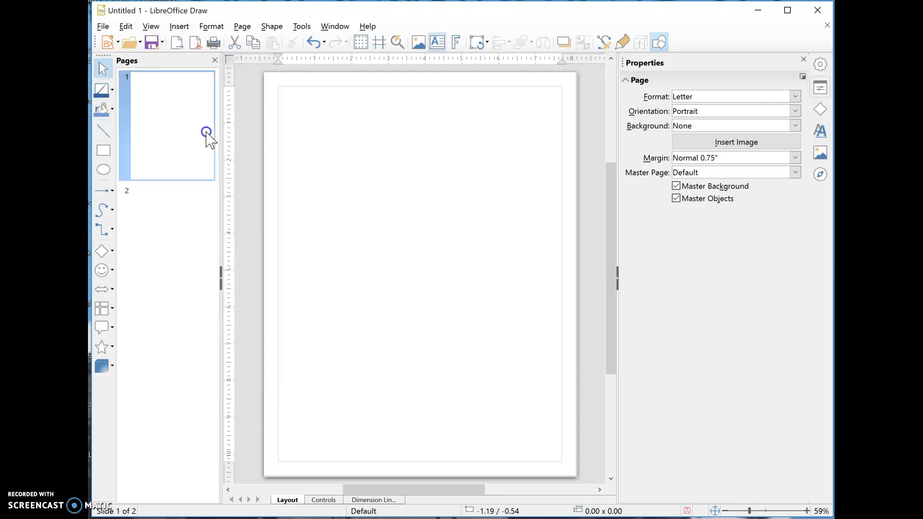
pyautogui.moveTo(301, 99); pyautogui.dragTo(541, 127)
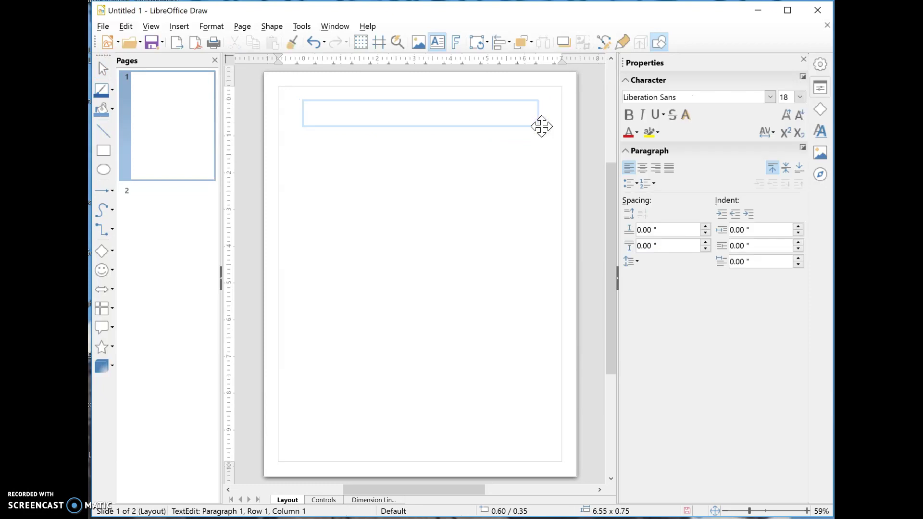
pyautogui.write('Are you Awesome?')
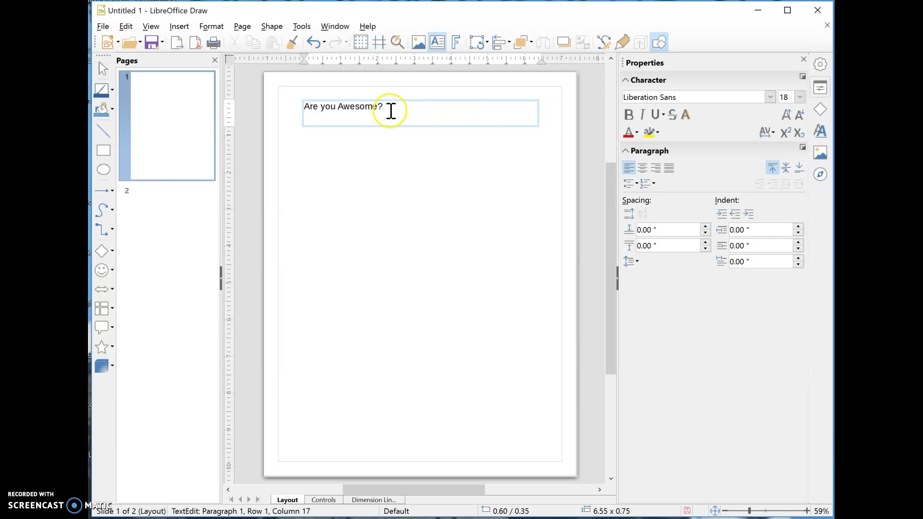
# Step: Format the title text as centred, bold and 26 pt
pyautogui.moveTo(391, 111); pyautogui.dragTo(302, 111)
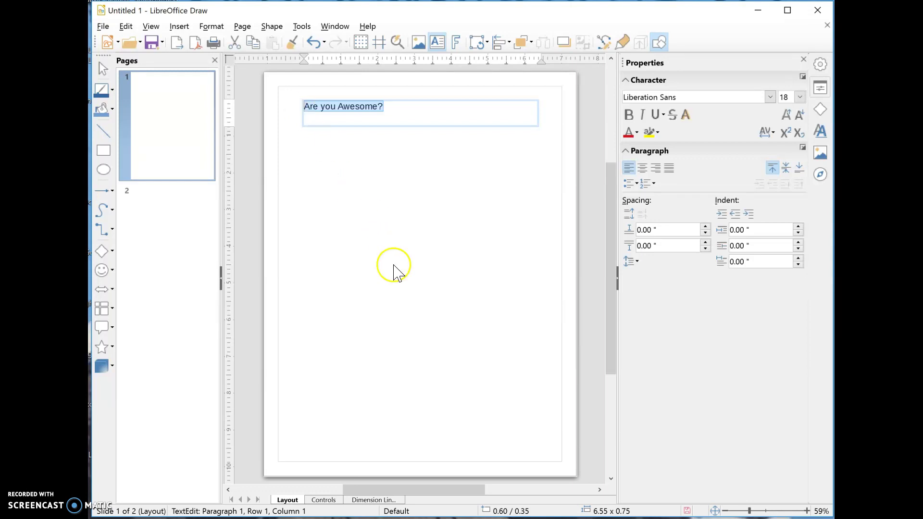
pyautogui.click(643, 168)
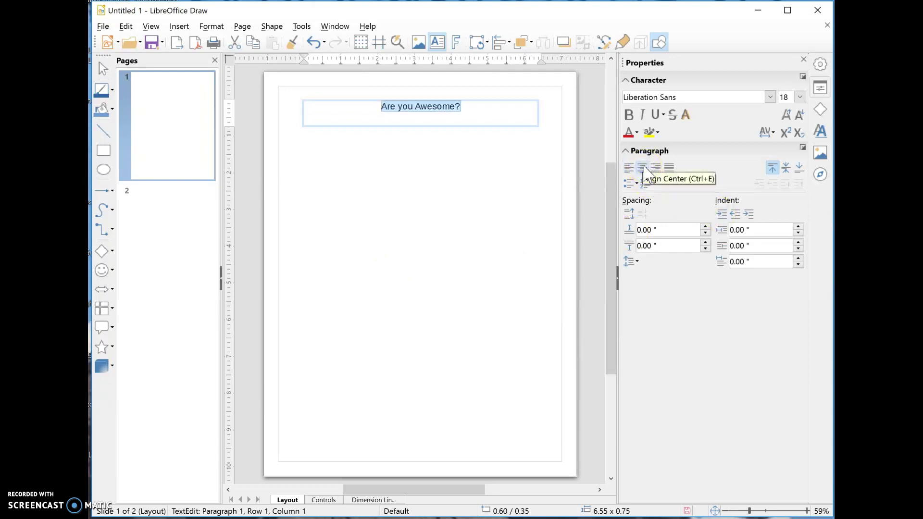
pyautogui.click(630, 114)
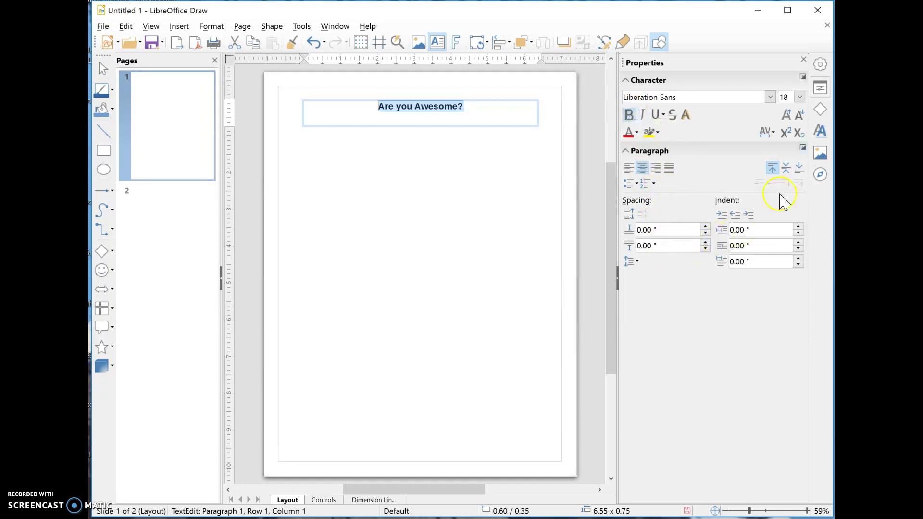
pyautogui.click(800, 97)
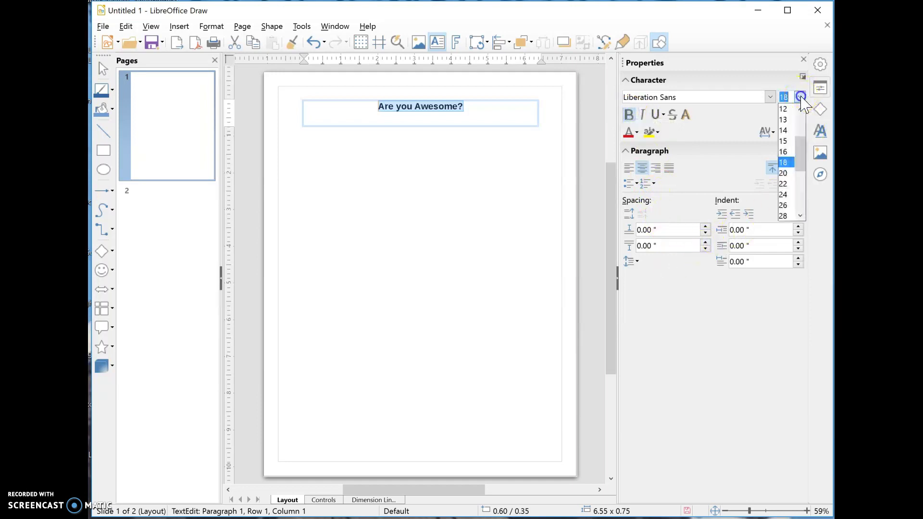
pyautogui.click(785, 206)
# Step: Capitalize the second word of the title so it reads "Are You Awesome?"
pyautogui.click(396, 104)
pyautogui.press('BackSpace')
pyautogui.write('Y')
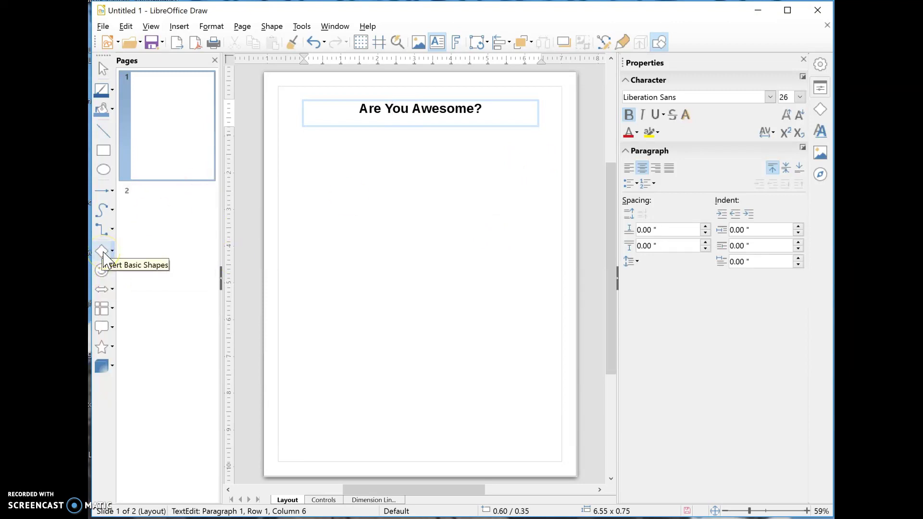
# Step: Draw a rectangle about 1.70 × 1.20 in below the title, left of the page's centre, and fill it with very pale blue
pyautogui.click(104, 159)
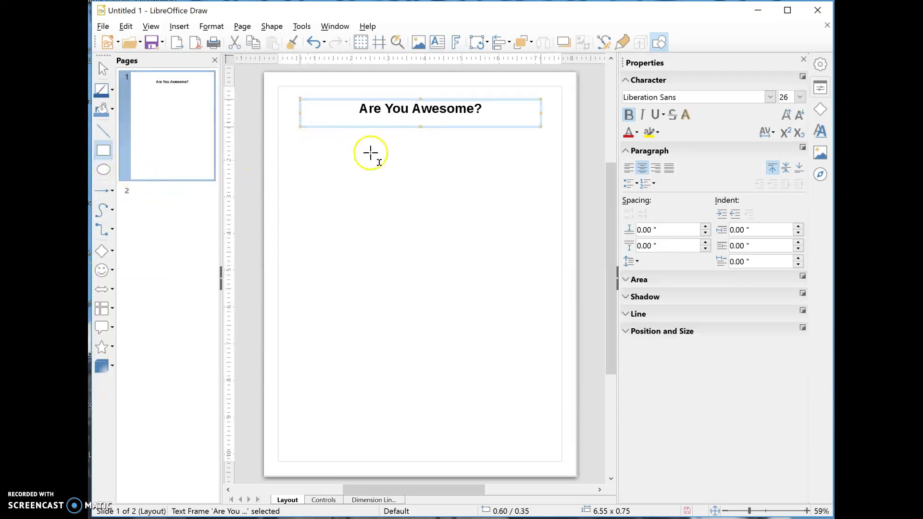
pyautogui.moveTo(340, 146); pyautogui.dragTo(404, 191)
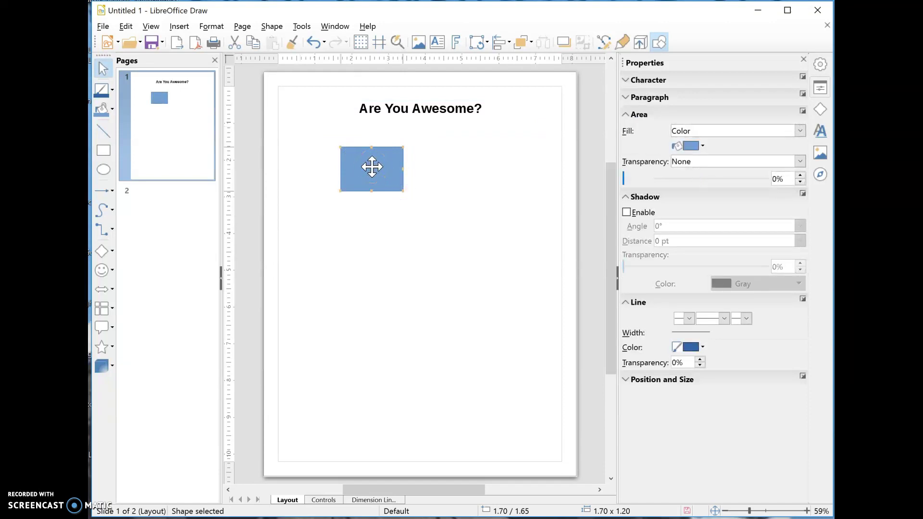
pyautogui.click(701, 145)
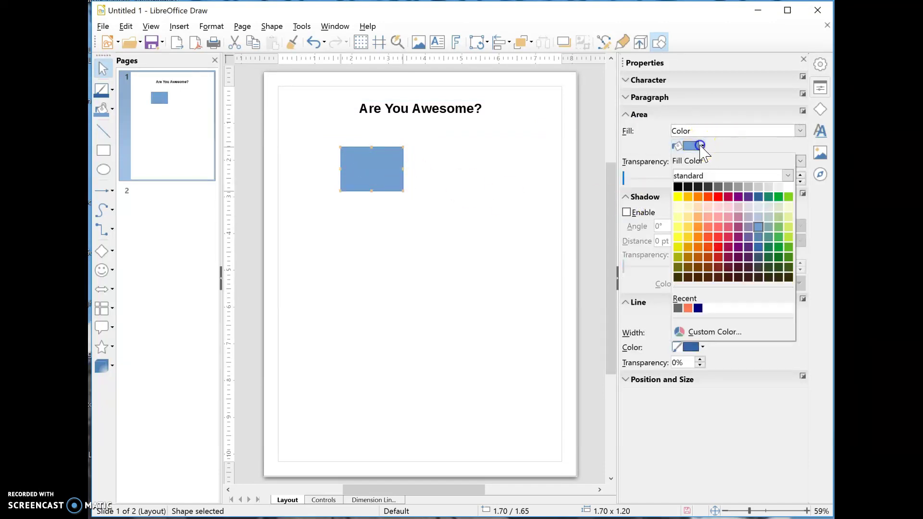
pyautogui.click(759, 207)
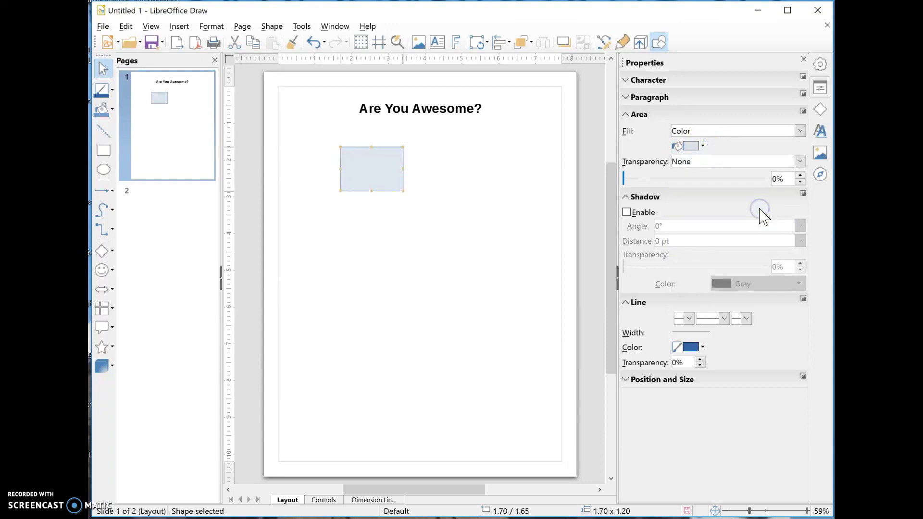
# Step: Add the text "Do you laugh at puns?" inside the pale blue rectangle, broken onto two lines before "at"
pyautogui.click(369, 163)
pyautogui.doubleClick(369, 164)
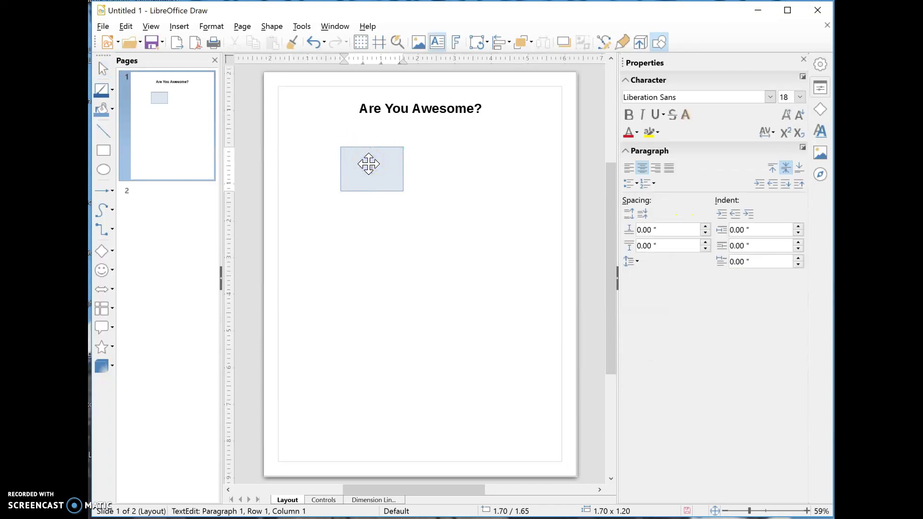
pyautogui.write('Do you laugh at puns?')
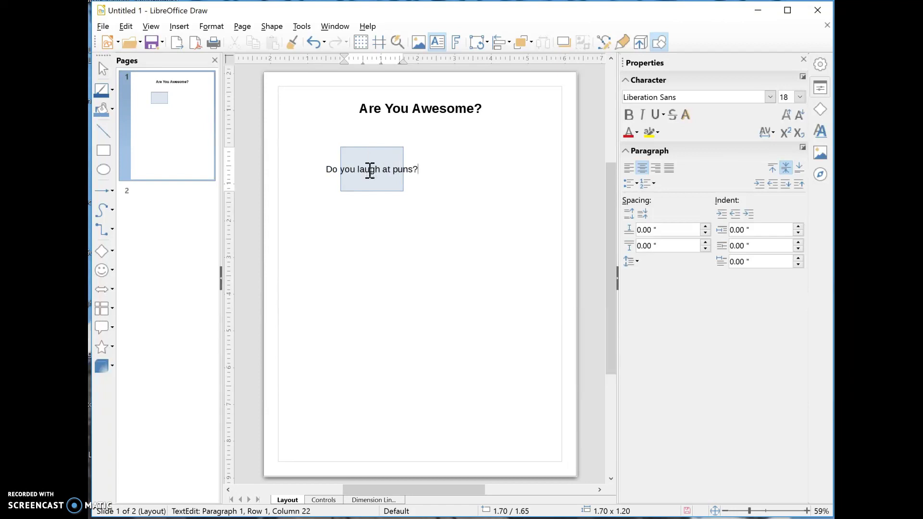
pyautogui.moveTo(418, 168); pyautogui.dragTo(323, 173)
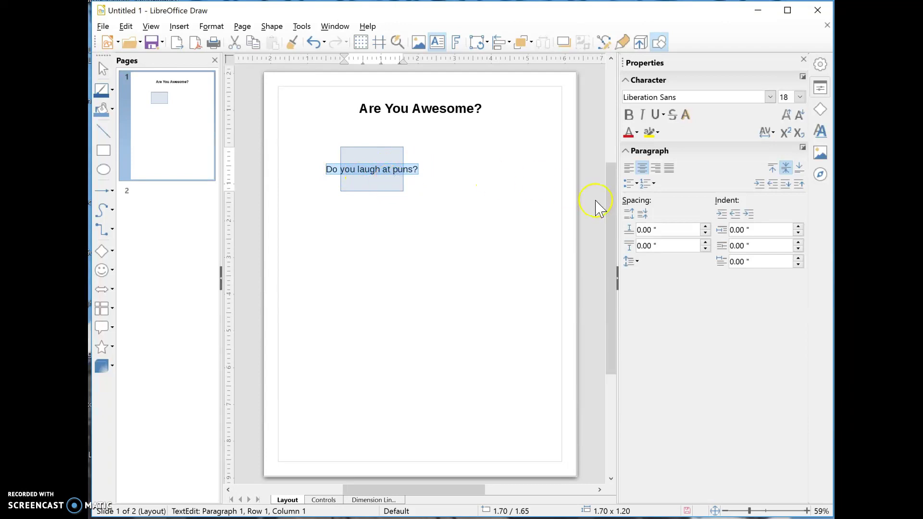
pyautogui.click(384, 169)
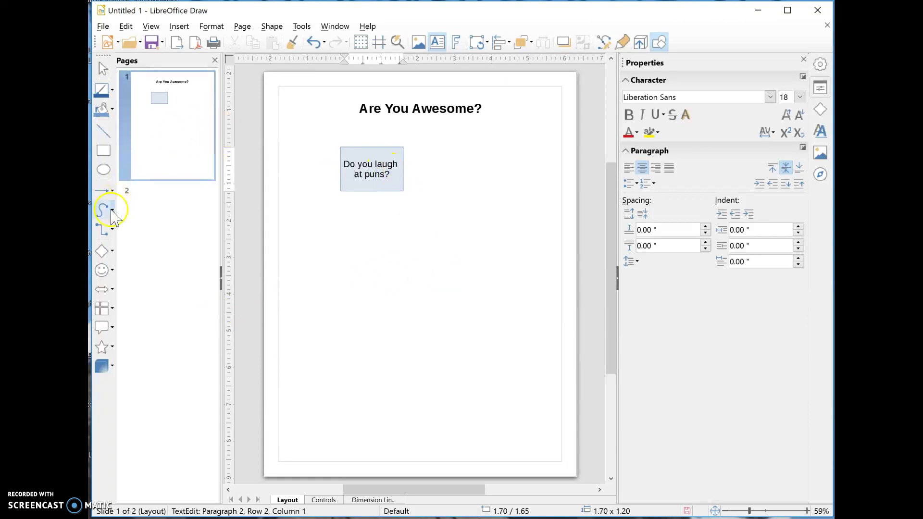
# Step: Draw a second rectangle about 1.85 × 1.10 in to the right of the question box and fill it with gray
pyautogui.click(102, 155)
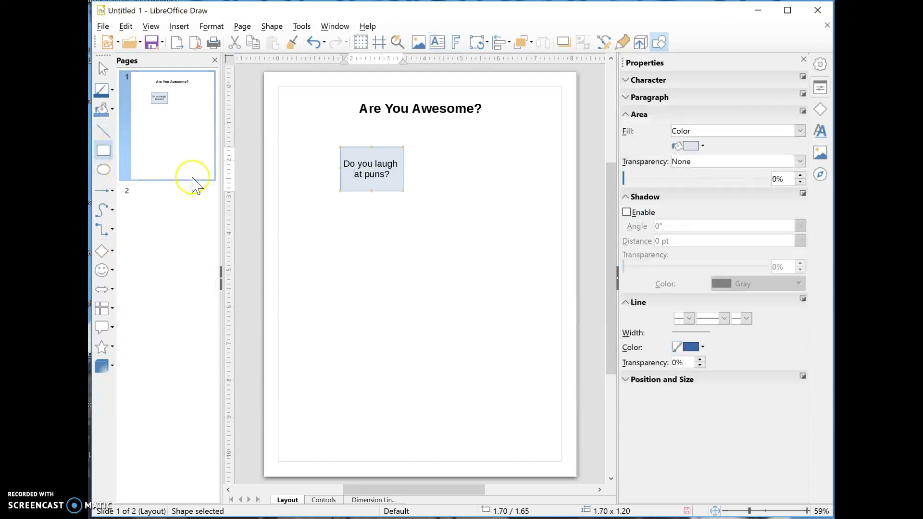
pyautogui.moveTo(464, 148); pyautogui.dragTo(532, 188)
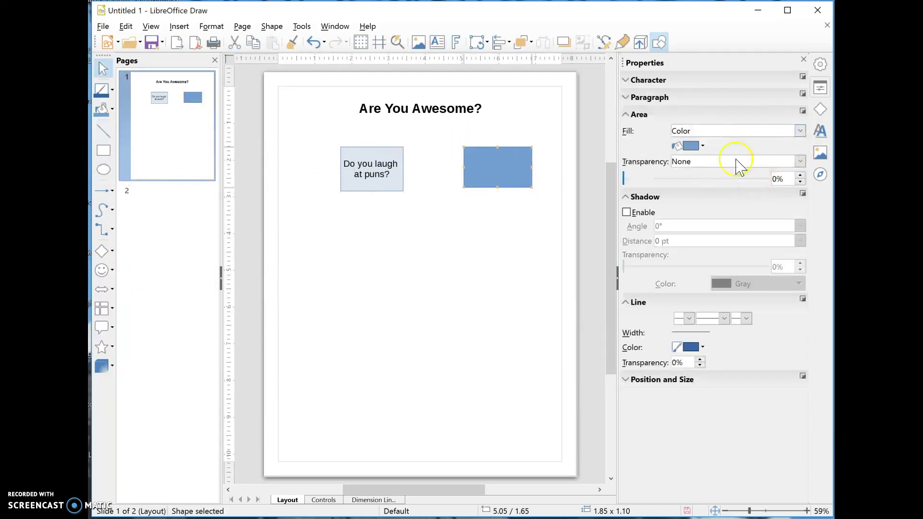
pyautogui.click(701, 145)
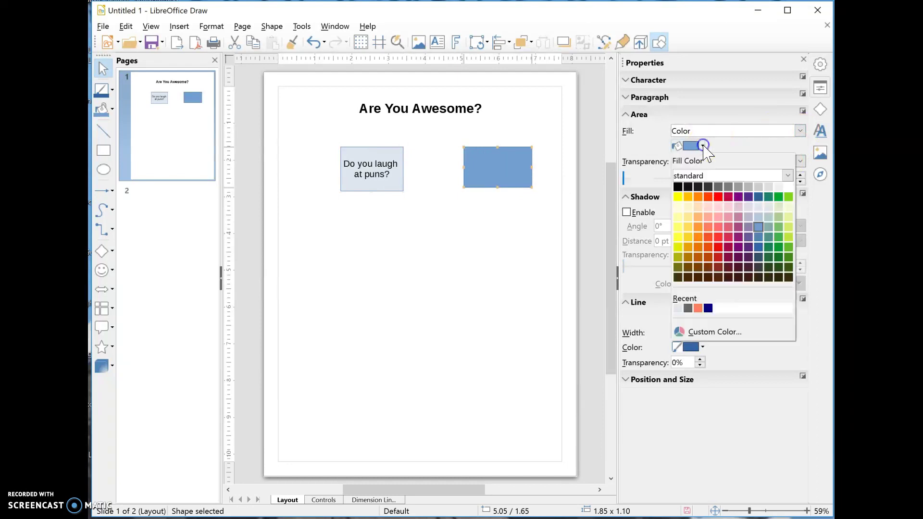
pyautogui.click(749, 187)
# Step: Add the text "You are not awesome" inside the gray rectangle, with "awesome" on a second line
pyautogui.click(510, 161)
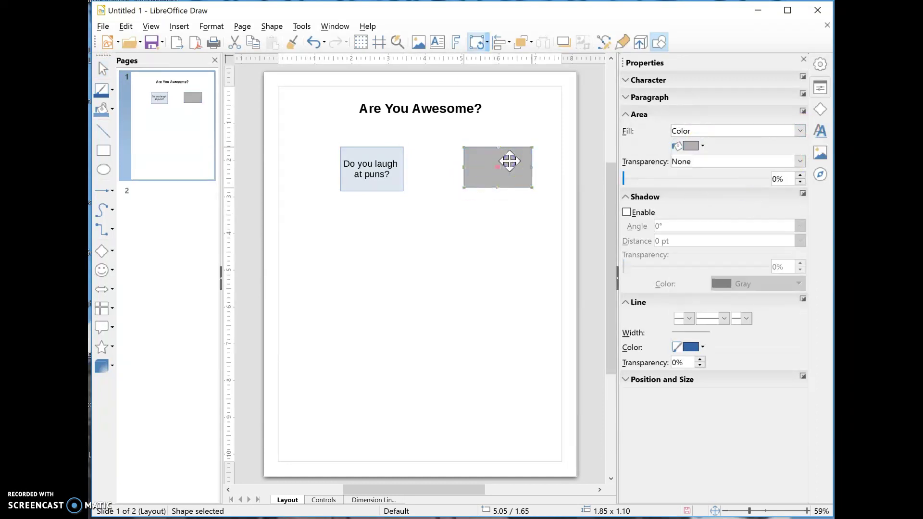
pyautogui.write('YOU')
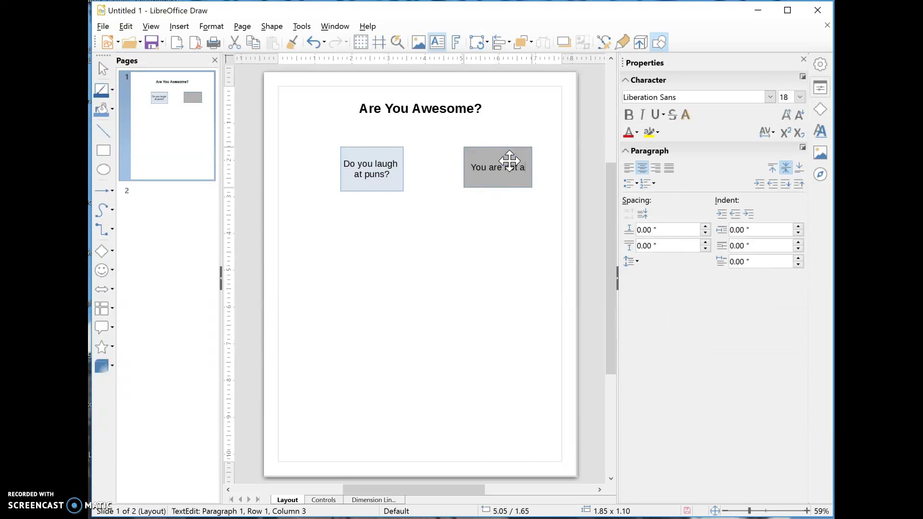
pyautogui.write(' are not awe')
pyautogui.press('BackSpace')
pyautogui.press('Return')
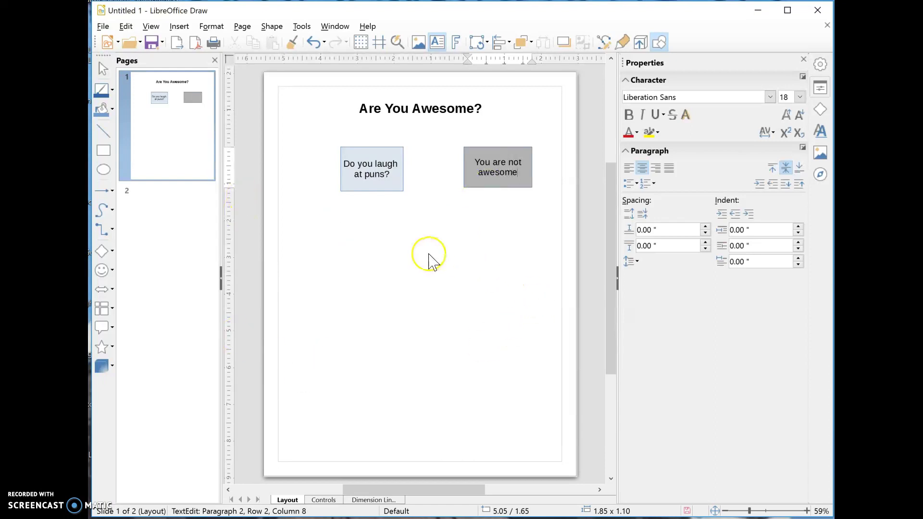
# Step: Draw a connector from the question box's right edge to the left edge of the gray "You are not awesome" box
pyautogui.click(103, 230)
pyautogui.moveTo(404, 169); pyautogui.dragTo(464, 168)
pyautogui.click(421, 162)
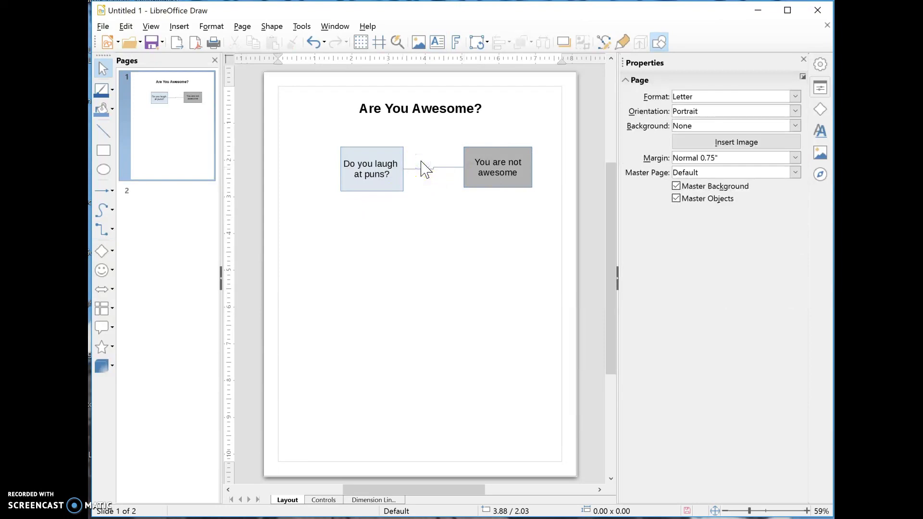
# Step: Add a text box reading "No" and place it just above the connector between the two boxes
pyautogui.click(180, 26)
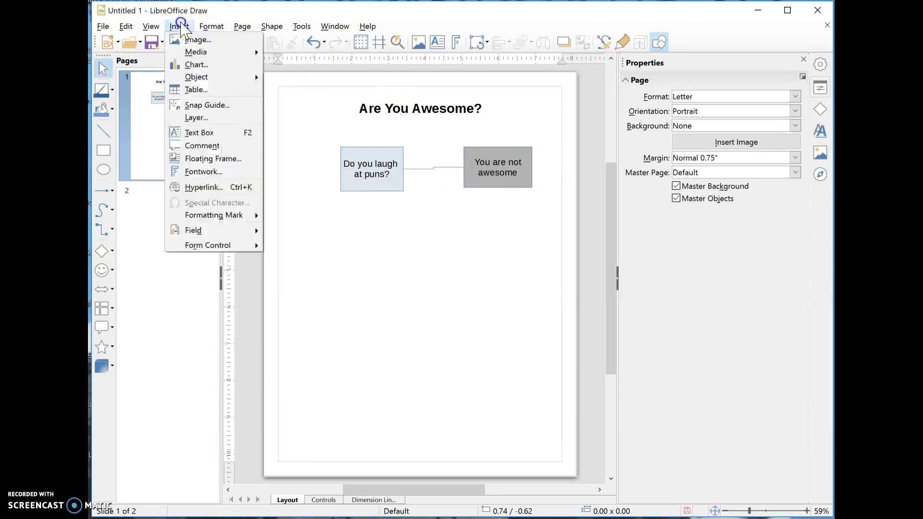
pyautogui.click(212, 131)
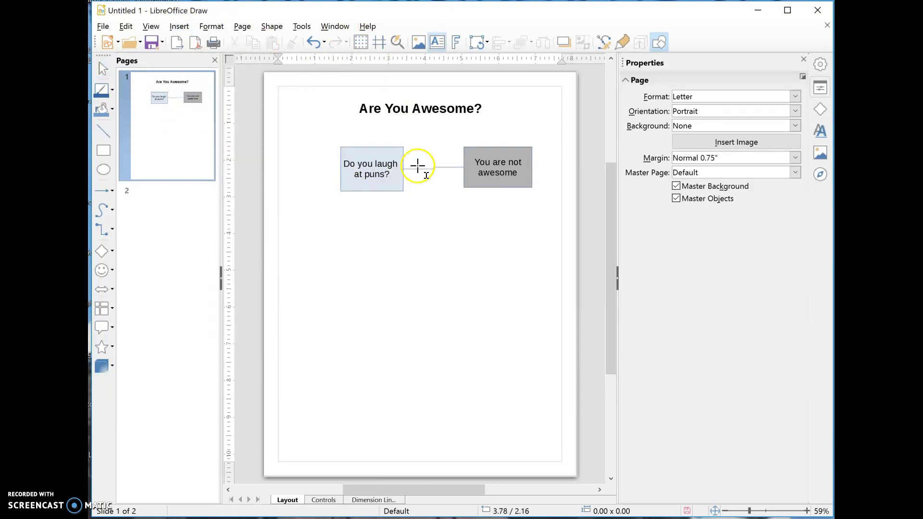
pyautogui.click(417, 144)
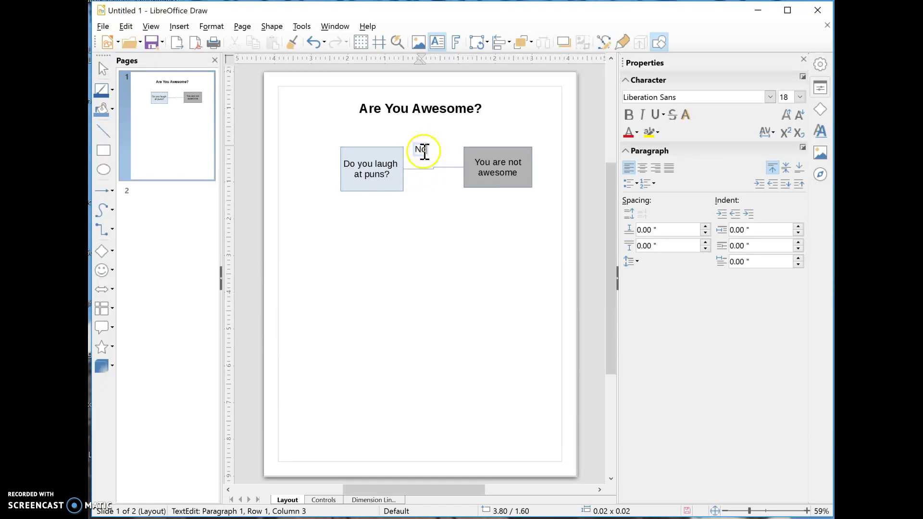
pyautogui.click(424, 148)
pyautogui.moveTo(424, 148); pyautogui.dragTo(417, 149)
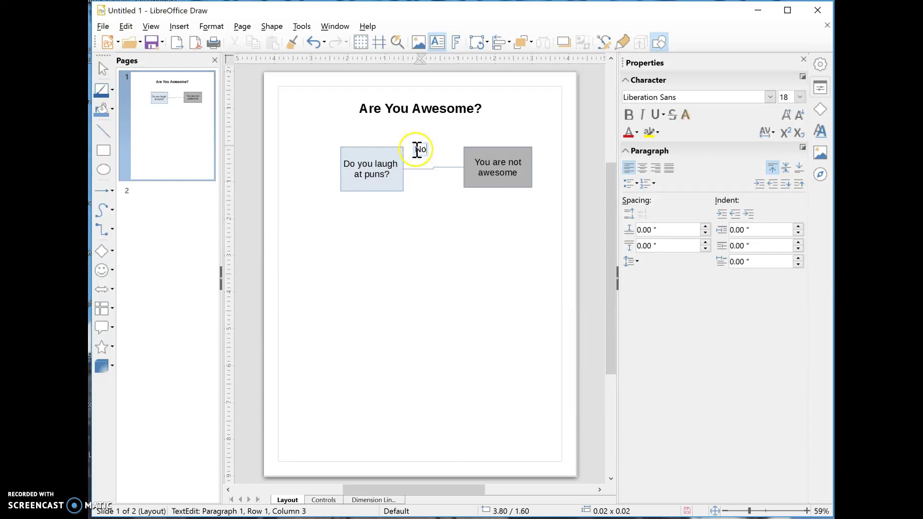
pyautogui.press('Escape')
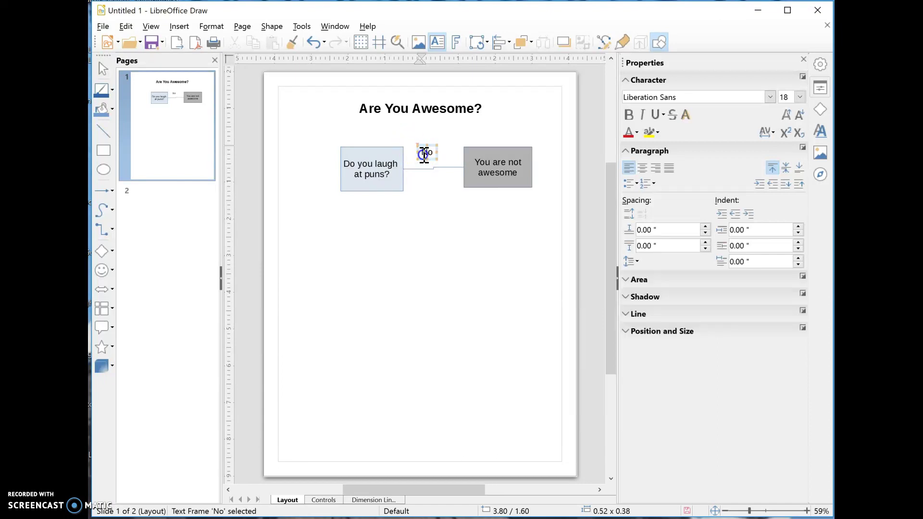
pyautogui.moveTo(426, 163)
pyautogui.mouseDown()
pyautogui.moveTo(431, 146)
pyautogui.moveTo(435, 153)
pyautogui.mouseUp()
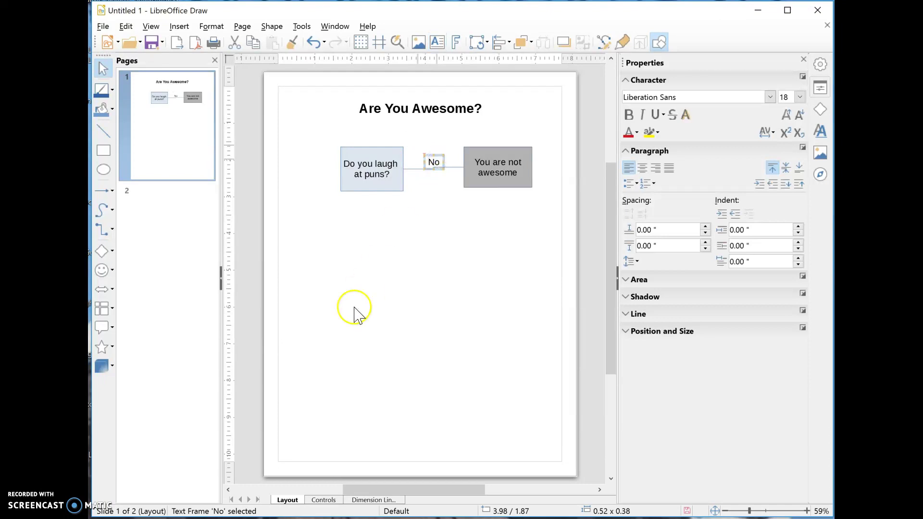
# Step: Draw a rectangle about 1.85 × 1.25 in below the "Do you laugh at puns?" box and fill it with light blue
pyautogui.click(102, 230)
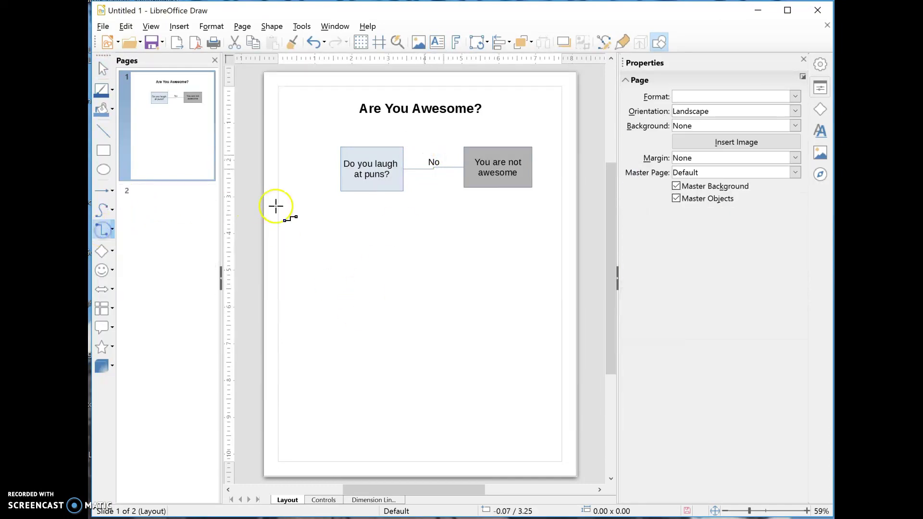
pyautogui.click(103, 150)
pyautogui.moveTo(331, 228); pyautogui.dragTo(399, 275)
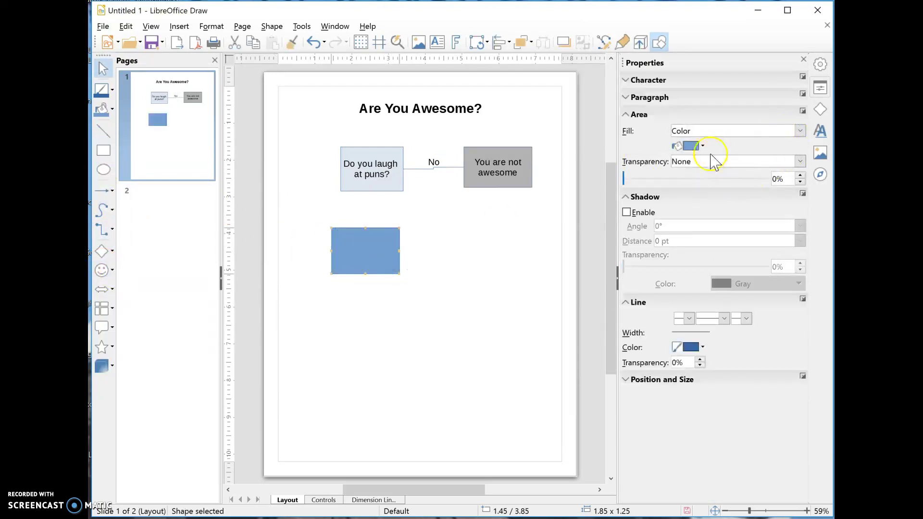
pyautogui.click(704, 148)
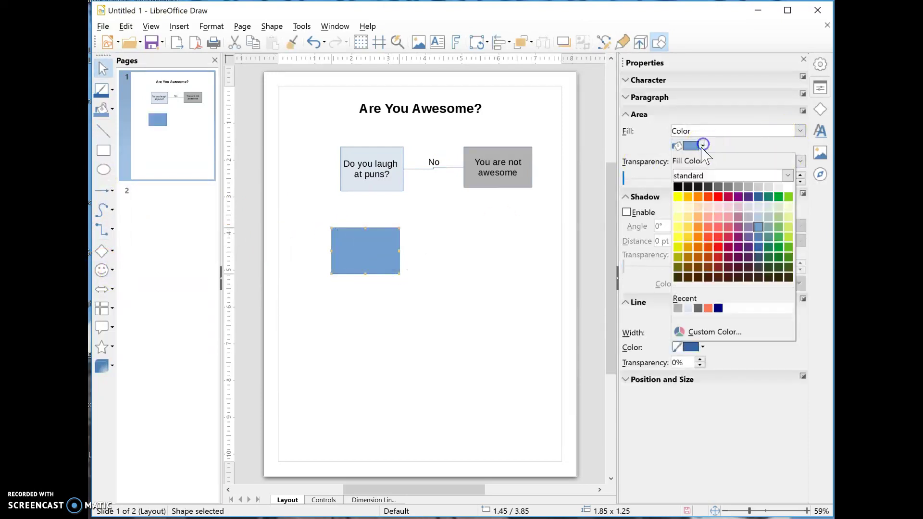
pyautogui.click(755, 213)
pyautogui.click(371, 251)
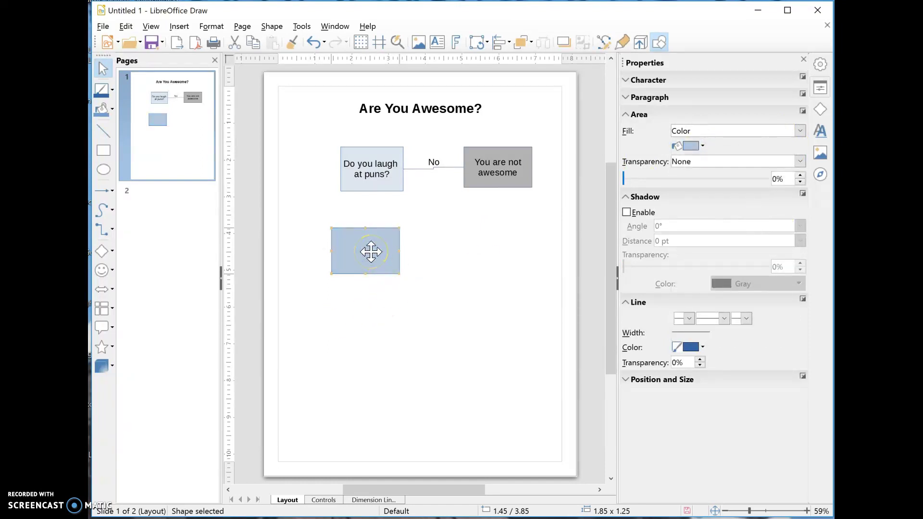
# Step: Add the text "Do you like Cats?" to the light blue box and connect its top edge to the bottom of the "Do you laugh at puns?" box
pyautogui.write('Do you like Cats?')
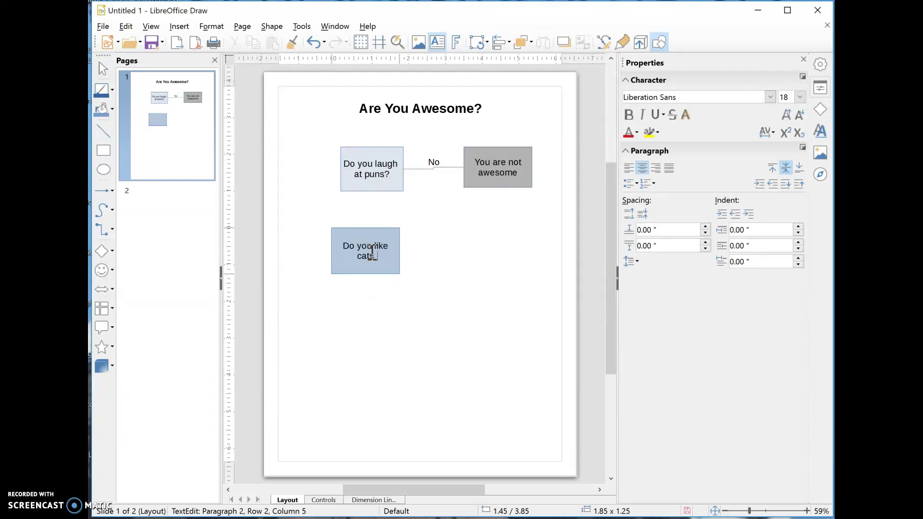
pyautogui.click(103, 231)
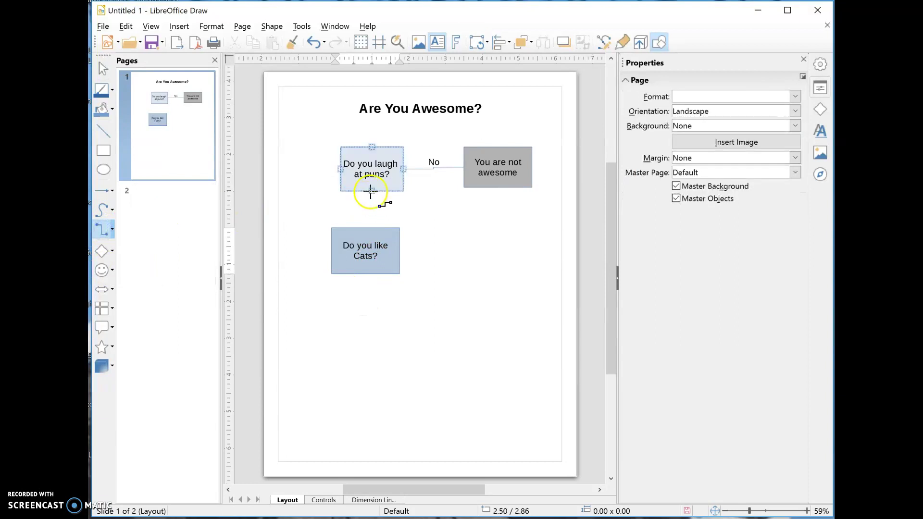
pyautogui.moveTo(370, 191); pyautogui.dragTo(367, 228)
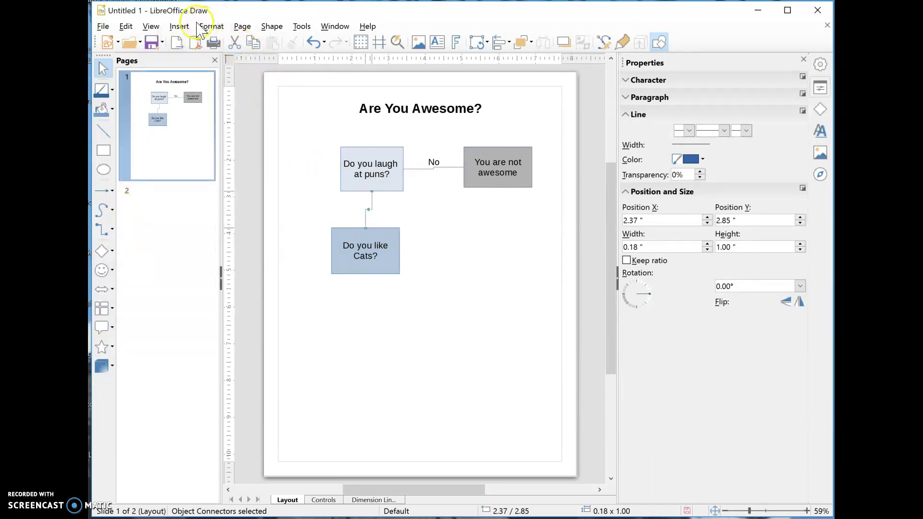
pyautogui.click(178, 26)
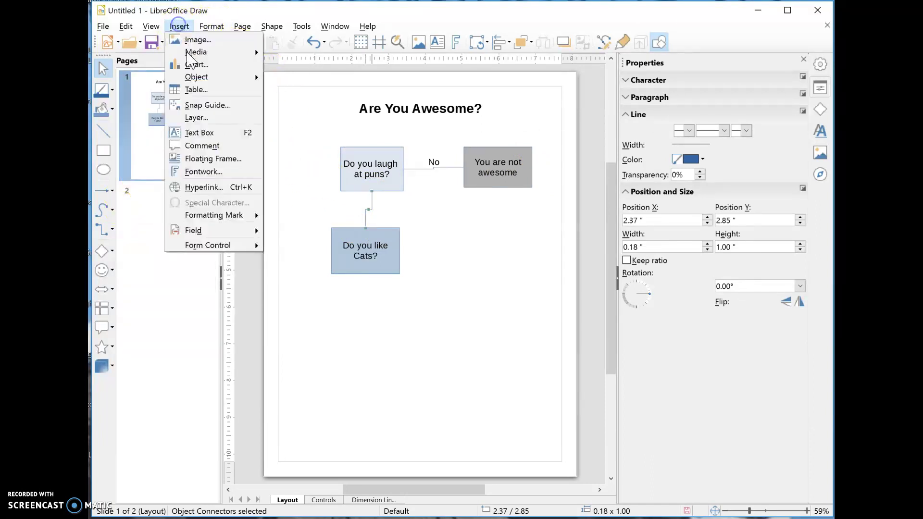
pyautogui.click(202, 134)
pyautogui.moveTo(328, 205); pyautogui.dragTo(358, 218)
pyautogui.press('Escape')
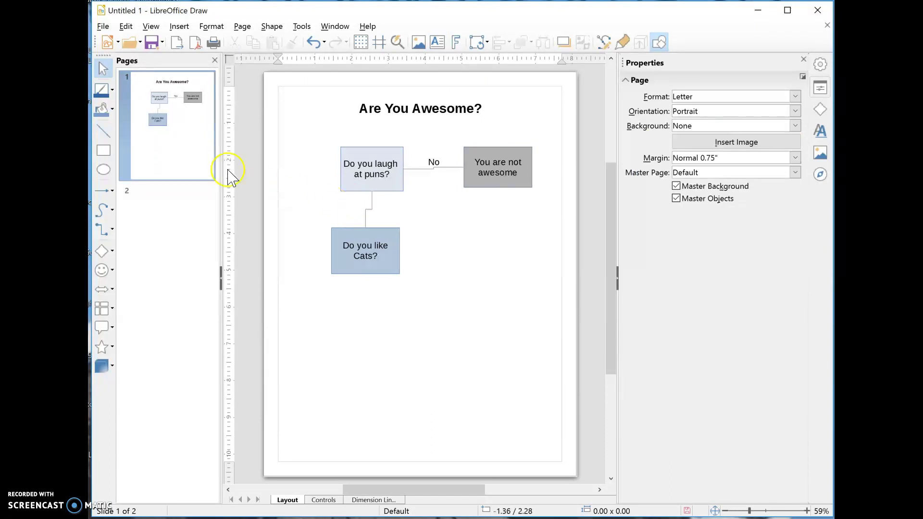
# Step: Insert a text box reading "Yes" beside the vertical connector between the two question boxes, about 0.85 × 0.45 in
pyautogui.click(179, 26)
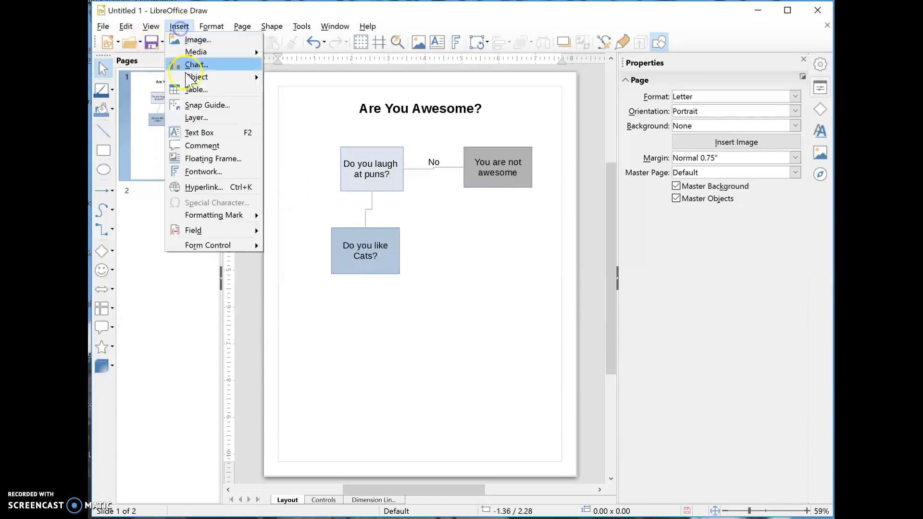
pyautogui.click(198, 133)
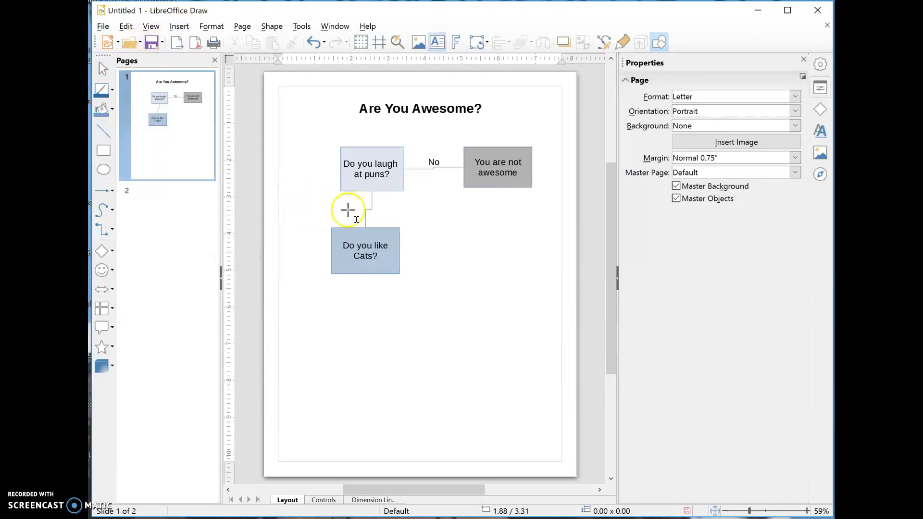
pyautogui.moveTo(345, 207); pyautogui.dragTo(374, 222)
pyautogui.write('Yes')
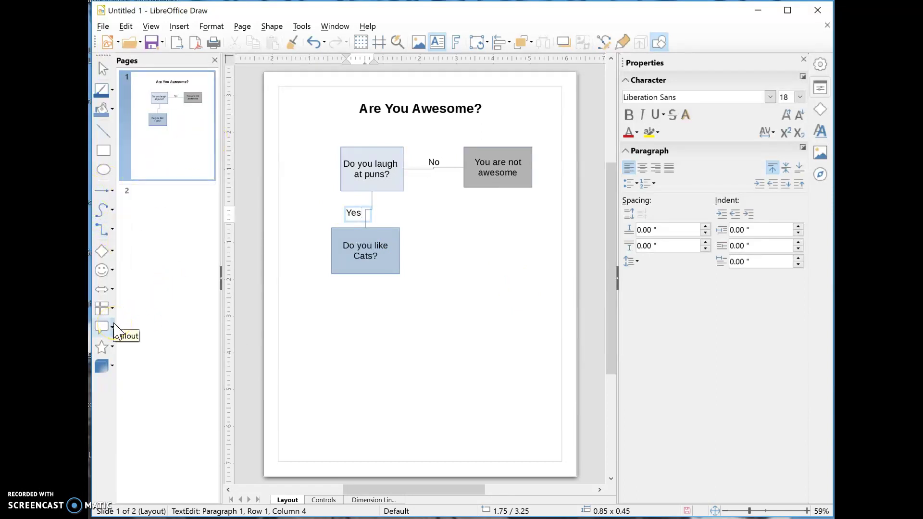
# Step: Draw a rectangle about 2.10 × 1.10 in to the right of the "Do you like Cats?" box, below the gray box
pyautogui.click(102, 152)
pyautogui.moveTo(463, 235); pyautogui.dragTo(542, 273)
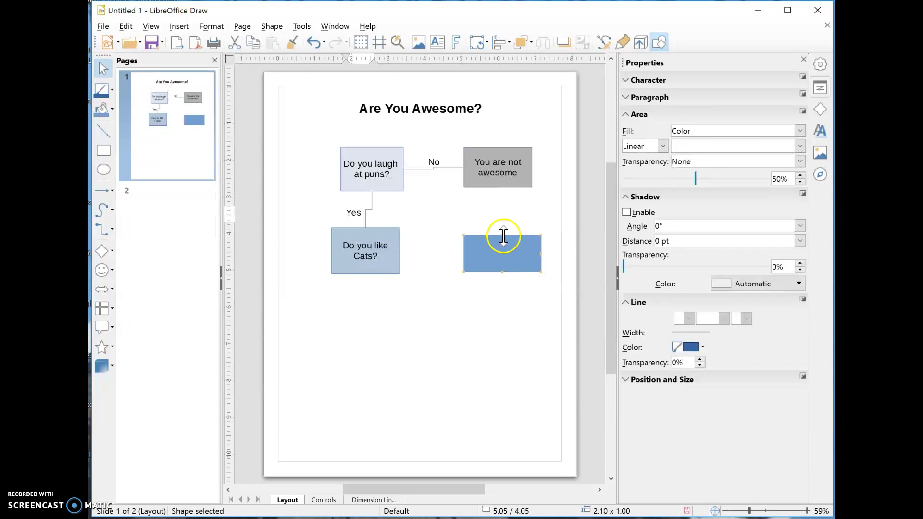
pyautogui.moveTo(503, 231); pyautogui.dragTo(503, 231)
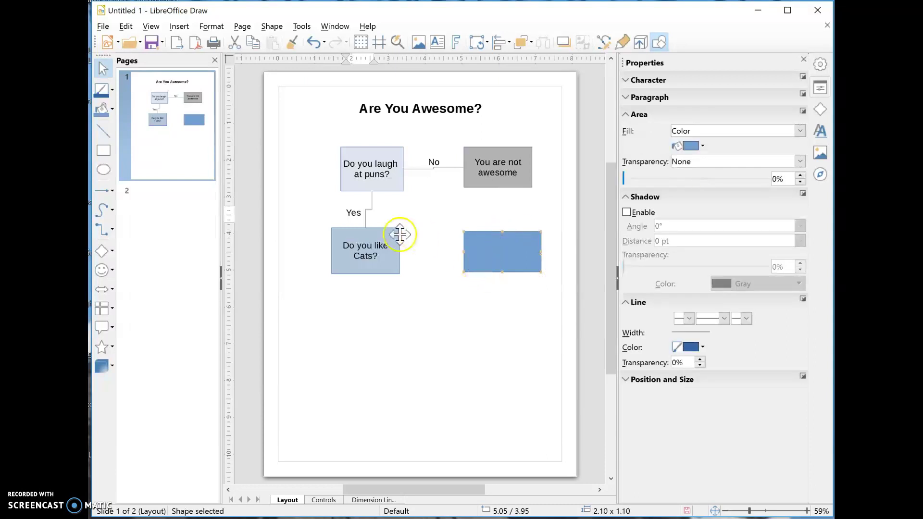
# Step: Connect the "Do you like Cats?" box's right edge to the blank blue rectangle and move the "No" label just above that connector
pyautogui.click(103, 229)
pyautogui.moveTo(401, 250); pyautogui.dragTo(464, 253)
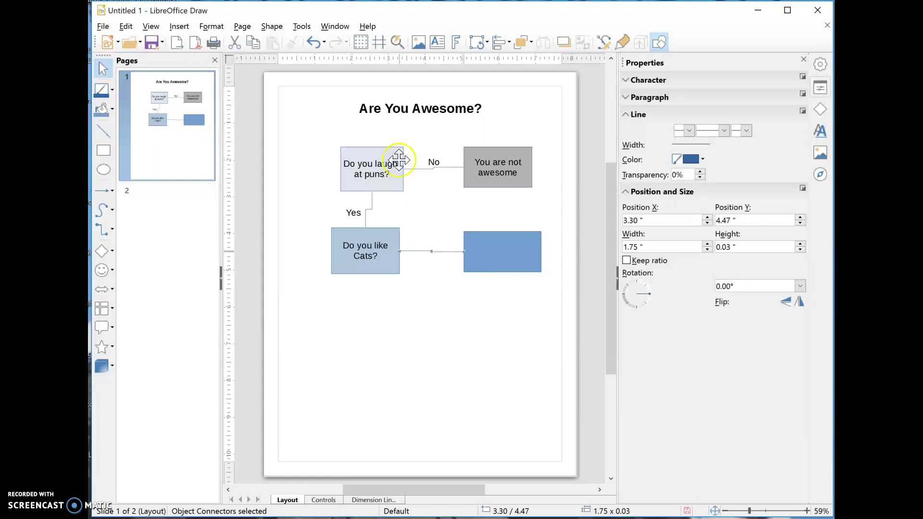
pyautogui.click(433, 161)
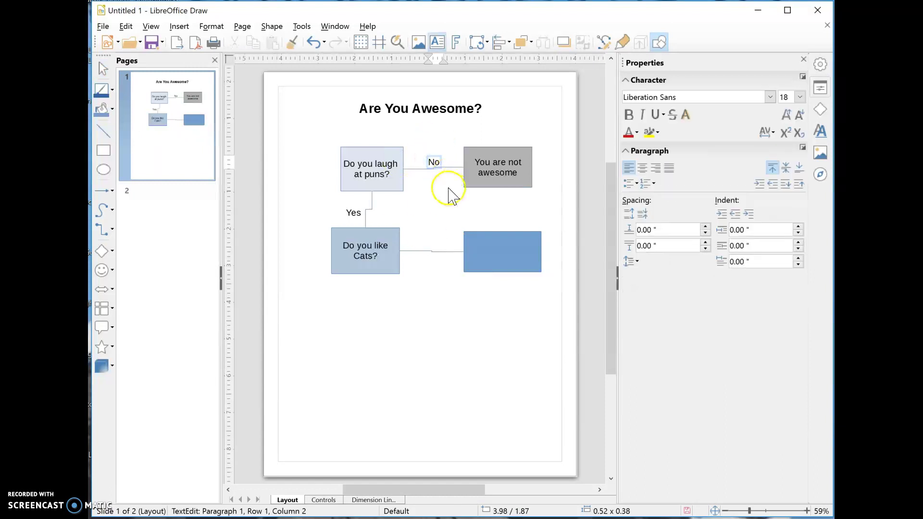
pyautogui.moveTo(435, 153); pyautogui.dragTo(432, 237)
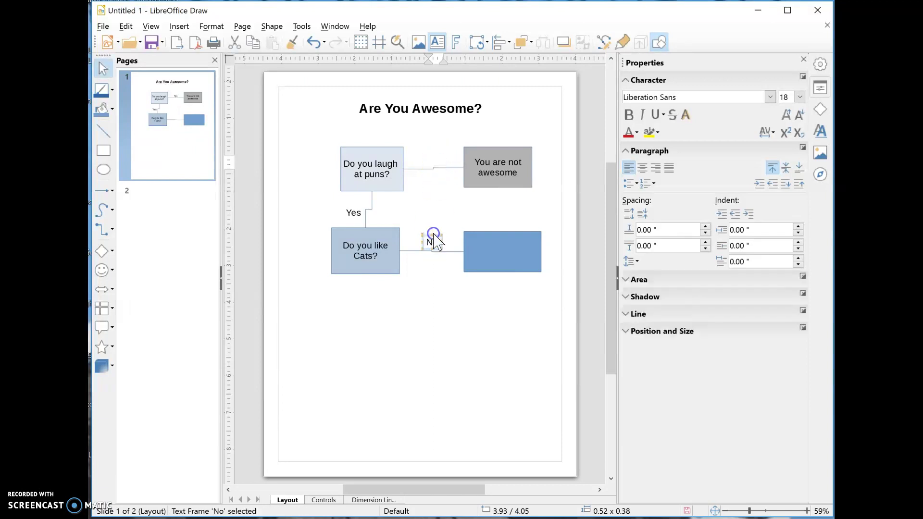
# Step: Draw another rectangle below the "Do you like Cats?" box, leaving a gap for a connector
pyautogui.click(102, 230)
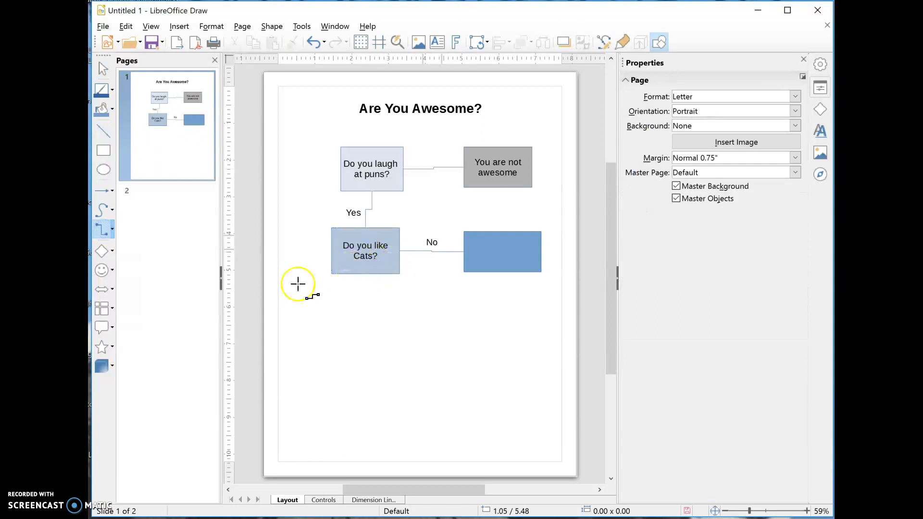
pyautogui.click(104, 153)
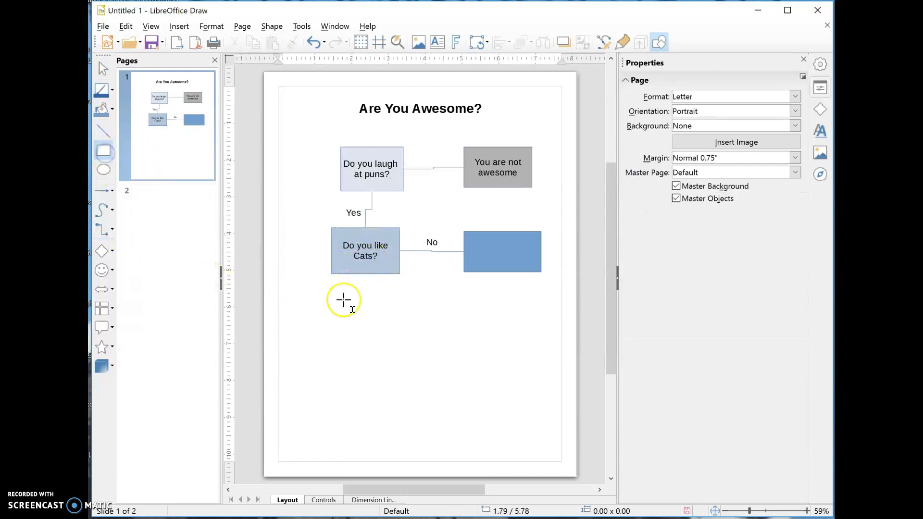
pyautogui.moveTo(336, 316); pyautogui.dragTo(398, 368)
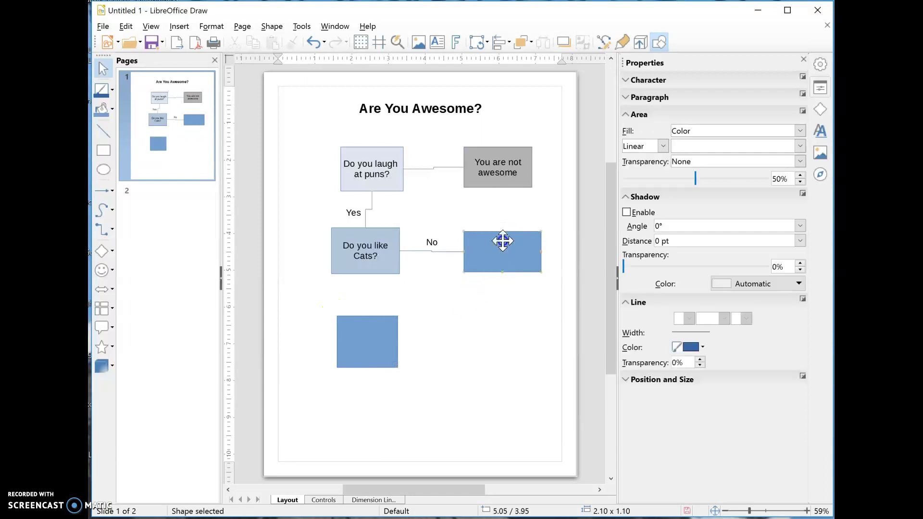